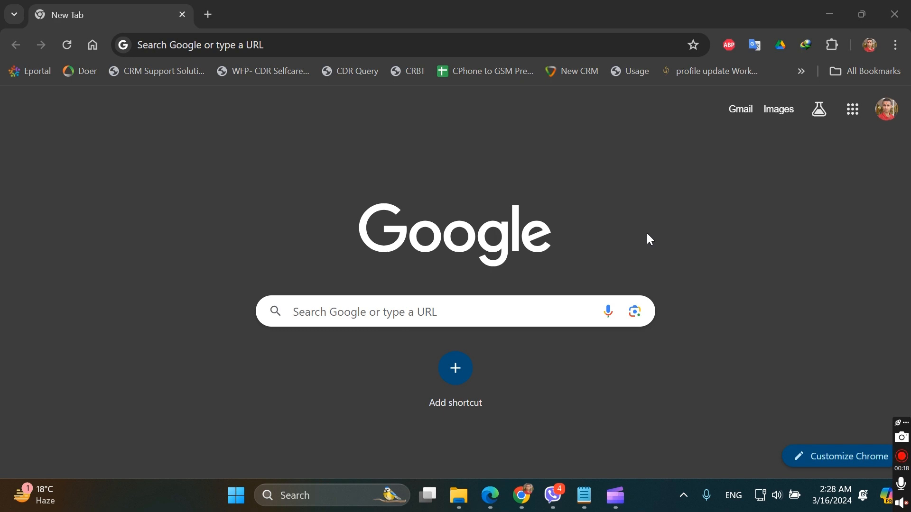
click(616, 497)
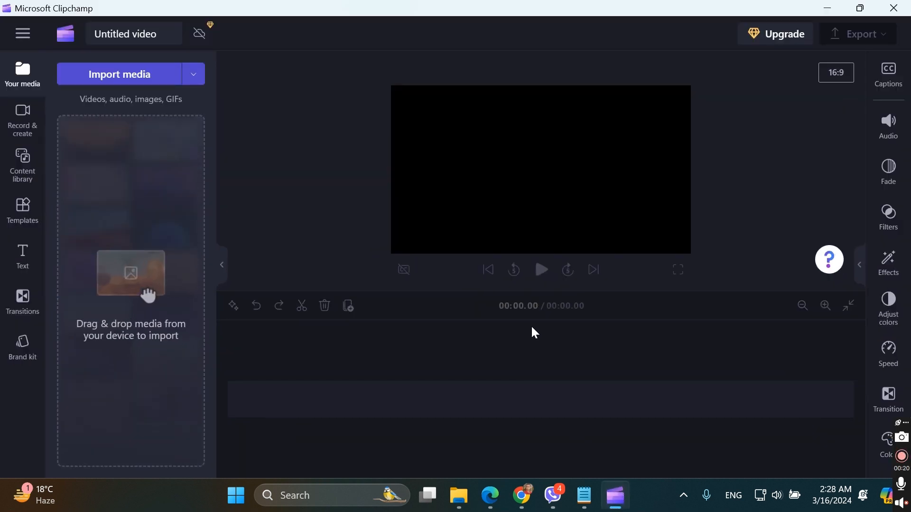
click(105, 84)
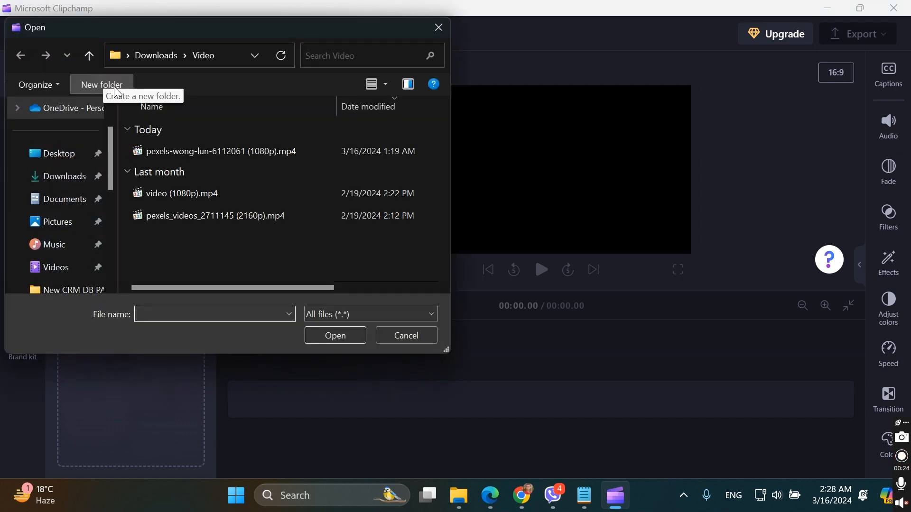
click(194, 152)
click(340, 342)
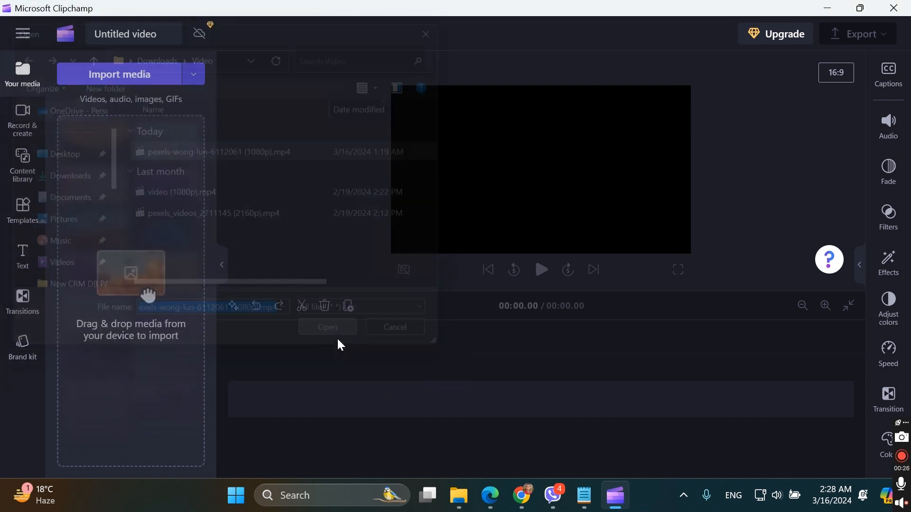
mouse_move(116, 146)
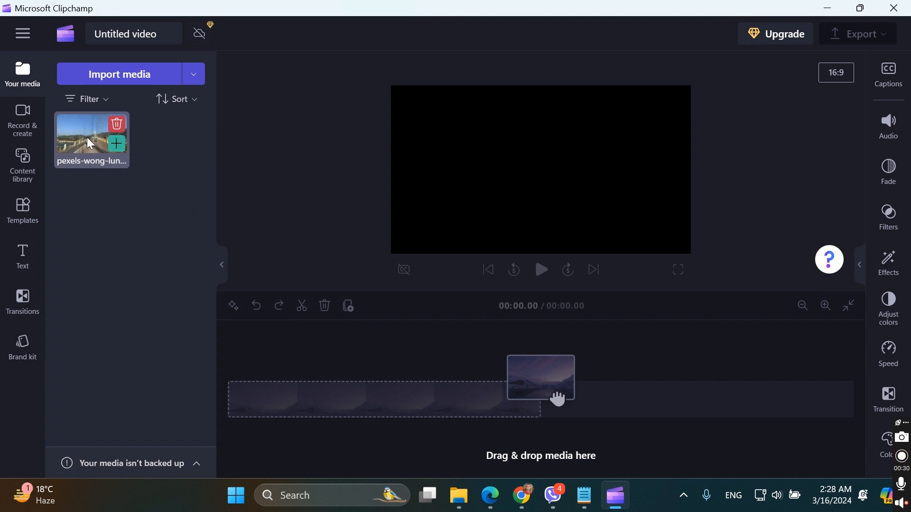
drag(97, 148, 301, 398)
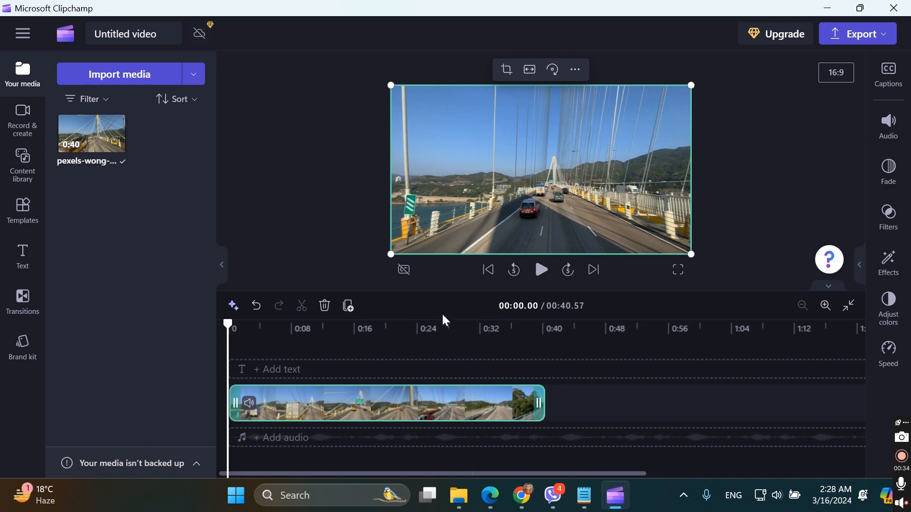
Preview the clip from about 24 seconds until the overhead road signs pass, and return the playhead to the start
drag(230, 323, 420, 326)
click(542, 271)
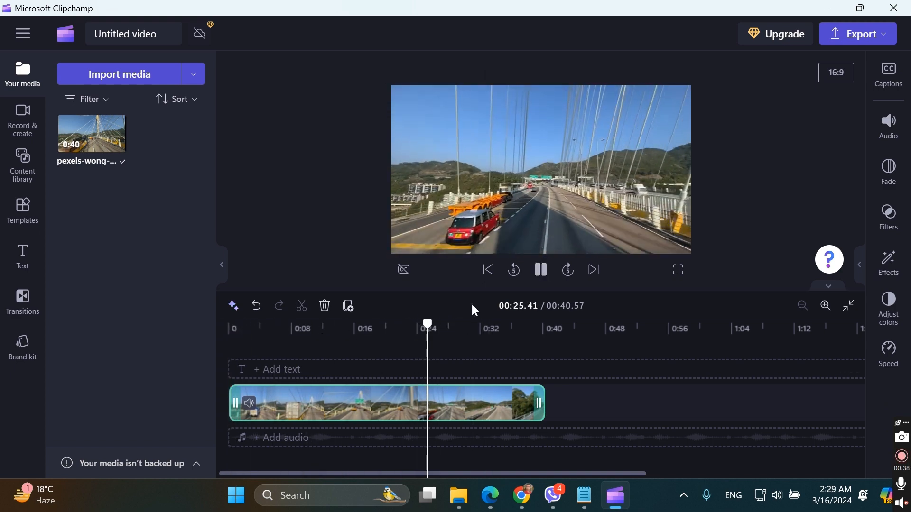
click(541, 271)
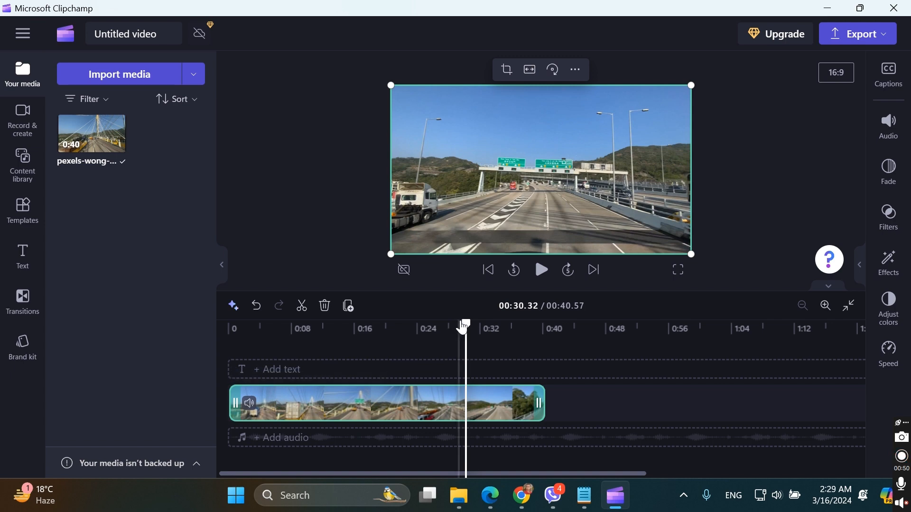
mouse_move(462, 326)
mouse_down()
mouse_move(495, 329)
mouse_move(477, 328)
mouse_up()
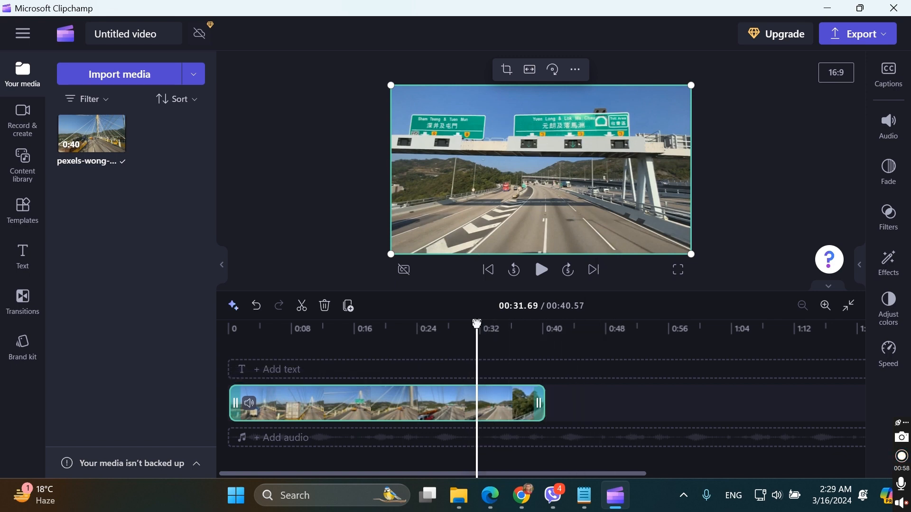
drag(477, 324, 196, 325)
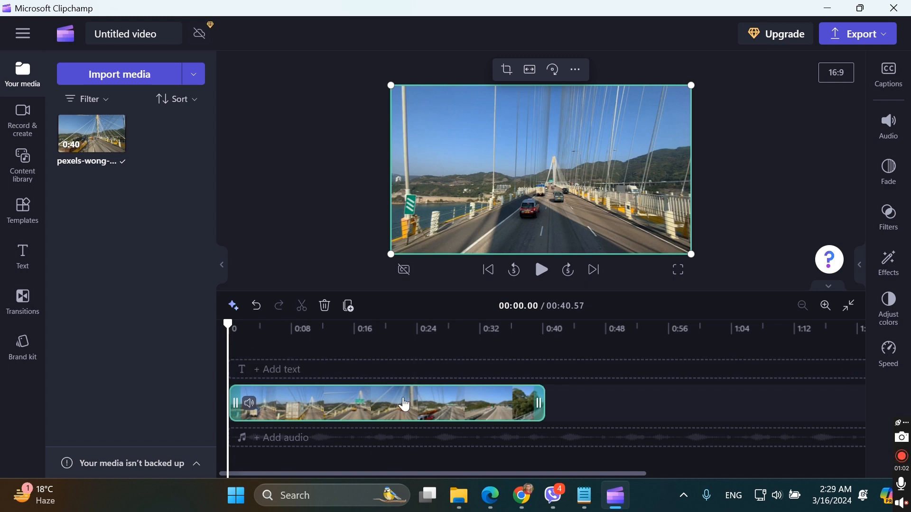
Duplicate the video clip and stack the copy on a track above the original, aligned at the start
right_click(405, 404)
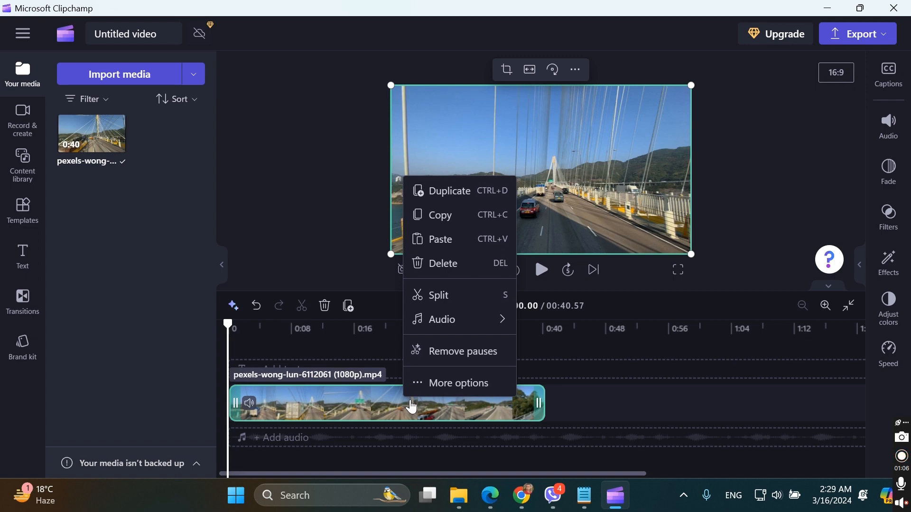
click(455, 191)
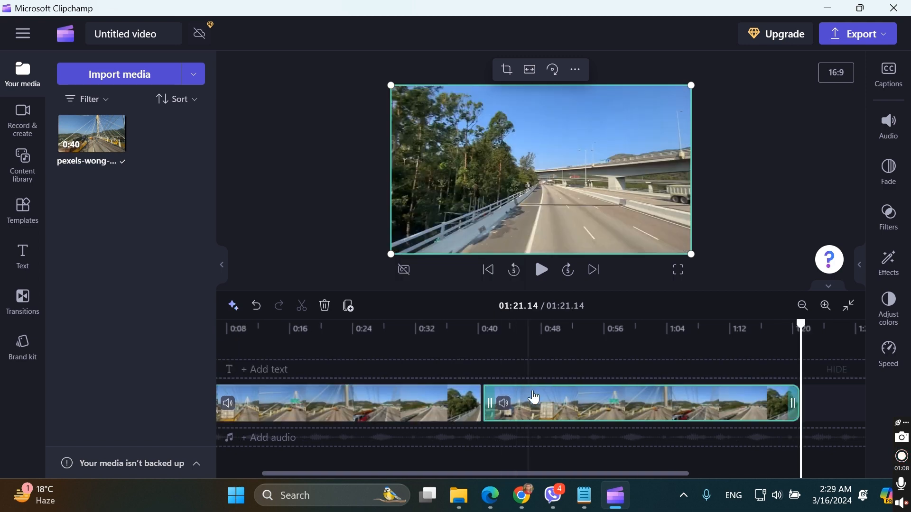
drag(527, 389, 242, 372)
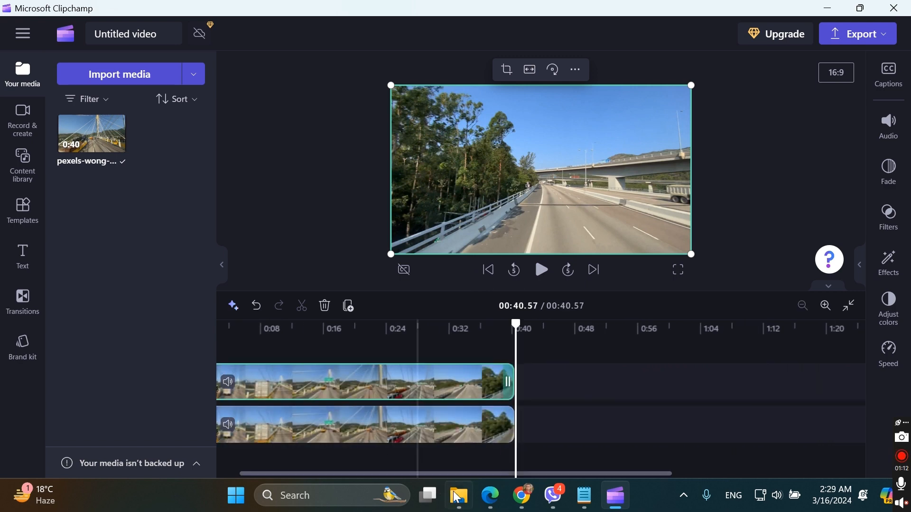
drag(413, 473, 285, 474)
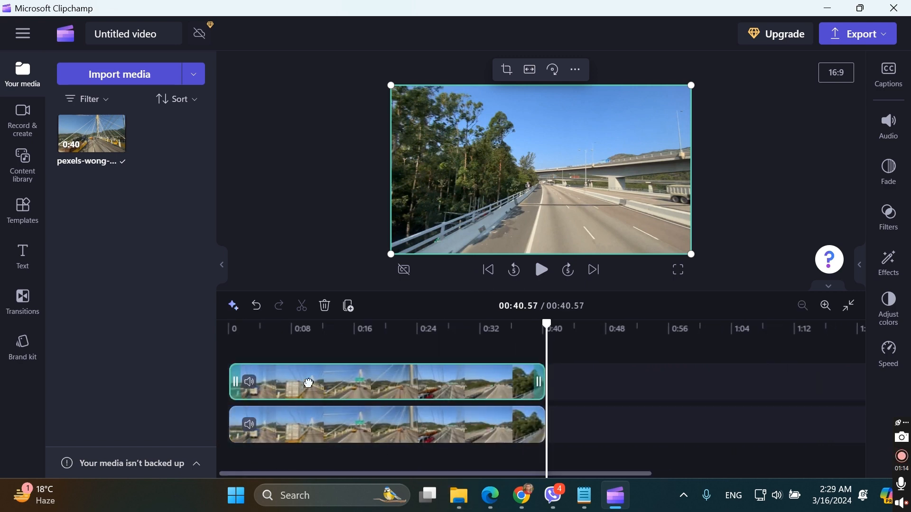
mouse_move(307, 382)
mouse_down()
mouse_move(283, 383)
mouse_move(304, 386)
mouse_up()
click(307, 424)
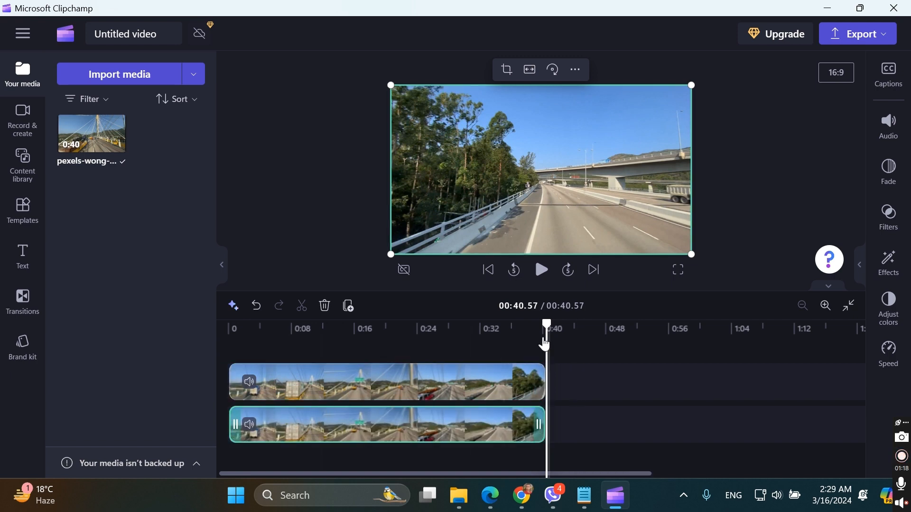
click(458, 385)
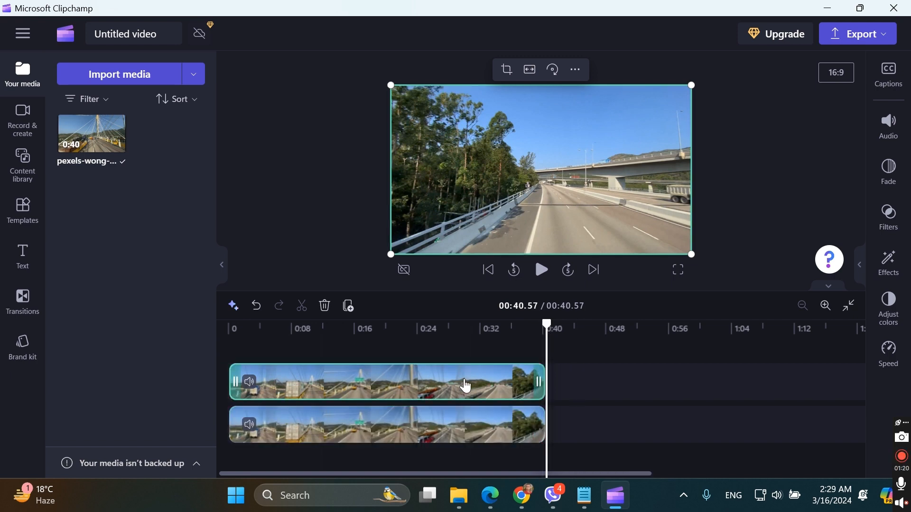
Split the upper clip at 00:28.79 and 00:31.69, and select the short middle segment
drag(547, 325, 454, 333)
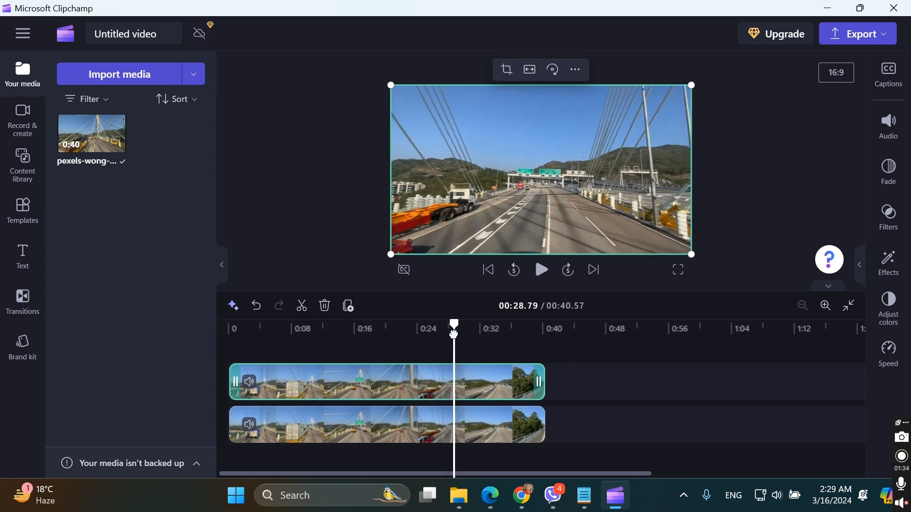
click(302, 306)
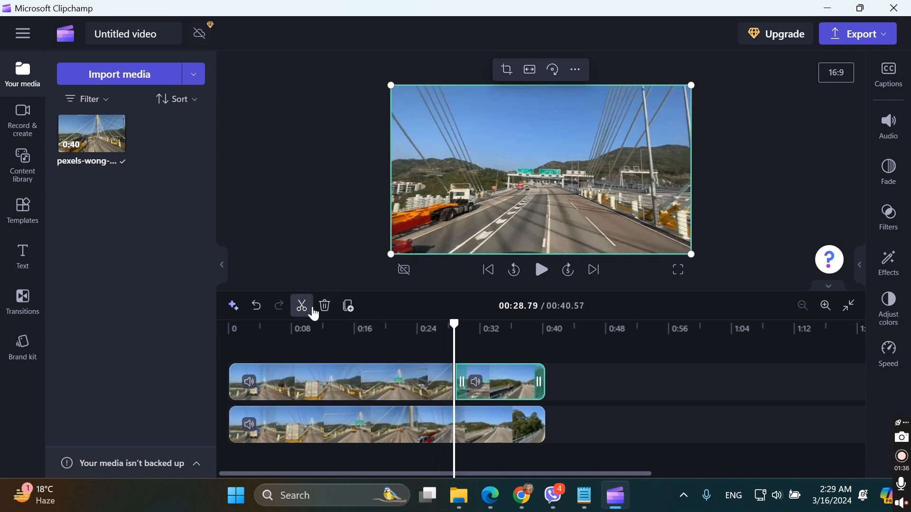
drag(455, 323, 476, 323)
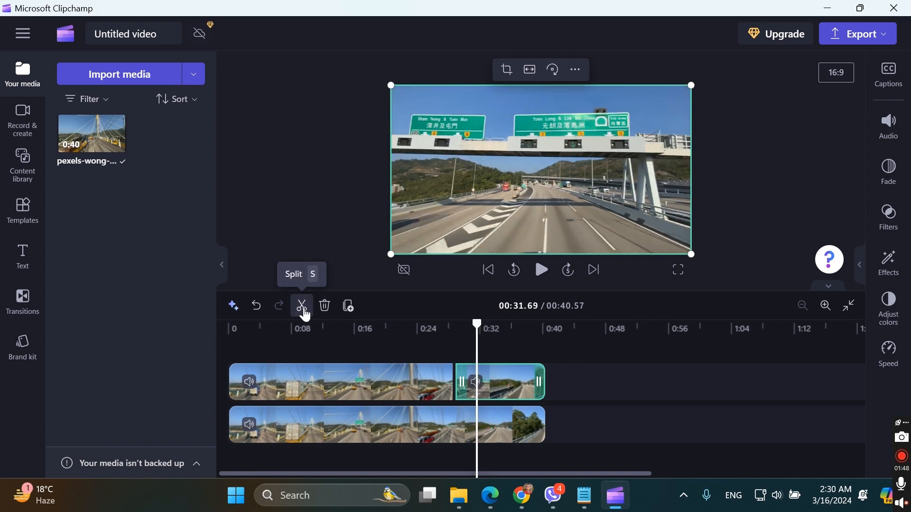
click(302, 306)
click(464, 386)
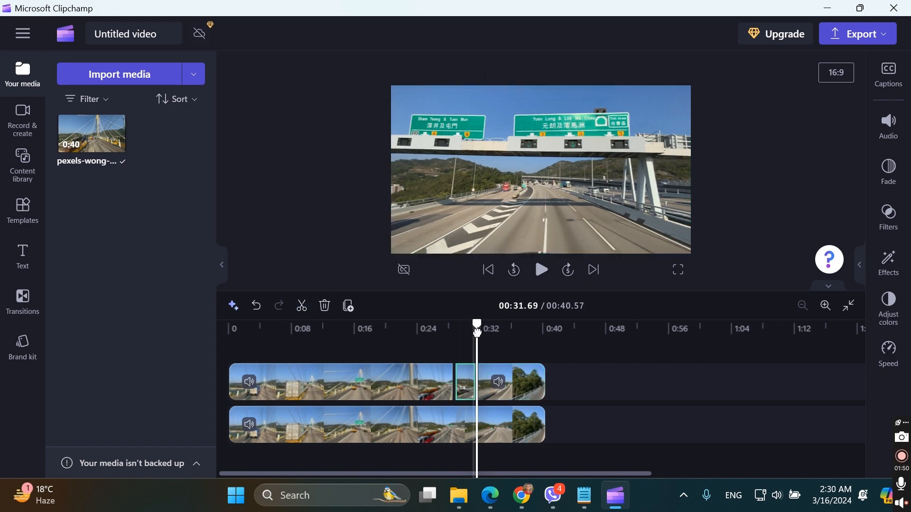
Crop the selected middle segment at 00:29.10 to a small rectangle around the green overhead road signs
drag(478, 326, 461, 325)
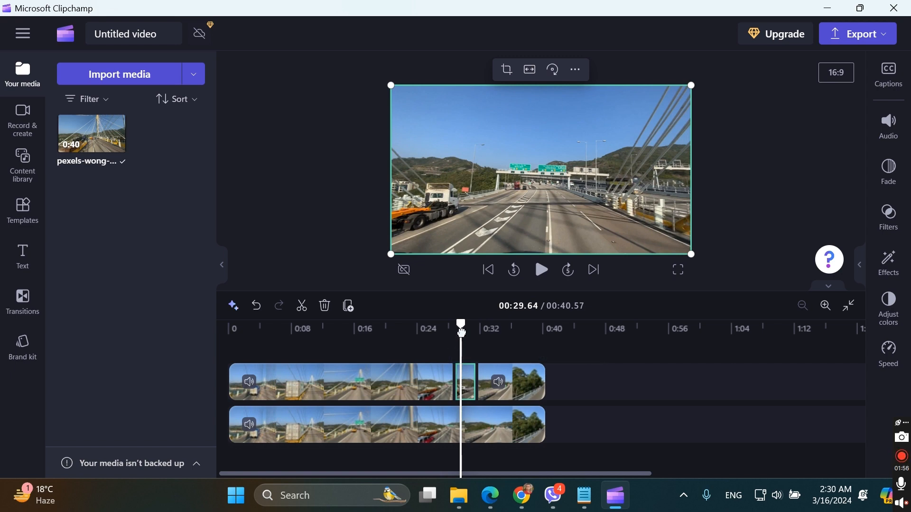
drag(460, 326, 456, 329)
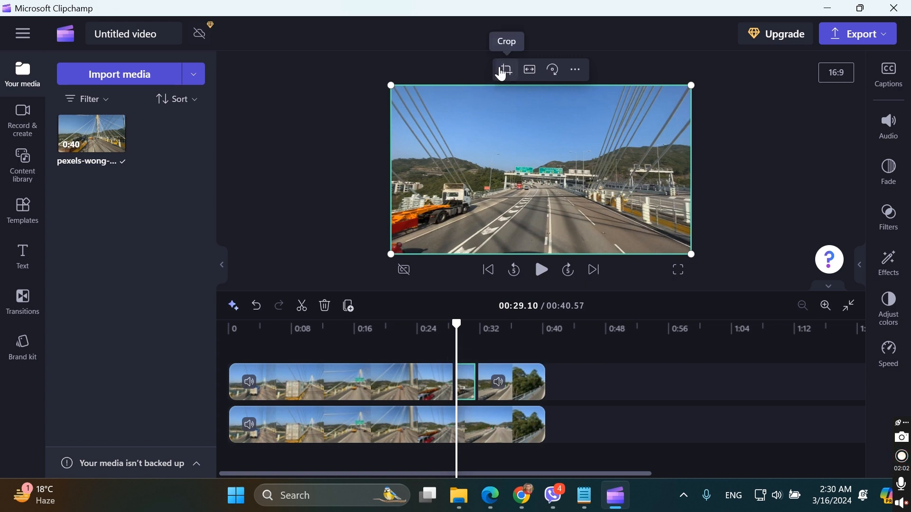
click(504, 70)
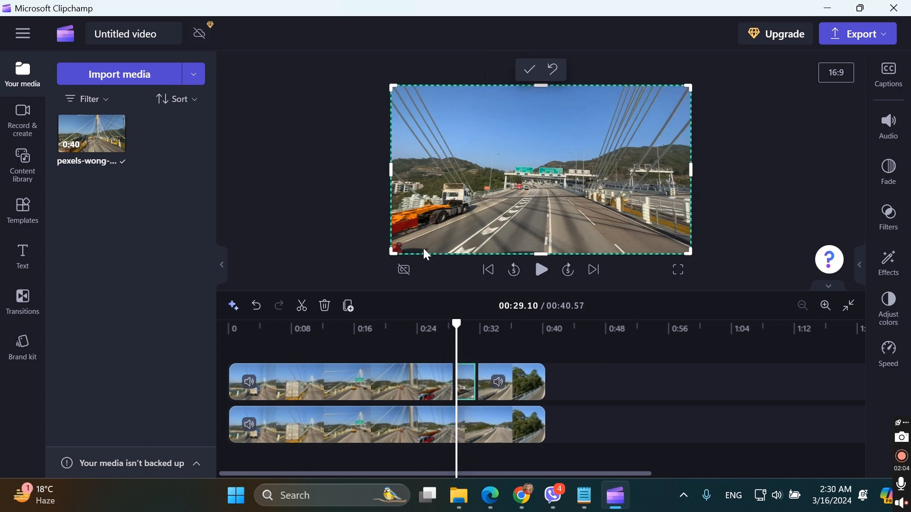
drag(391, 255, 491, 177)
drag(688, 88, 585, 157)
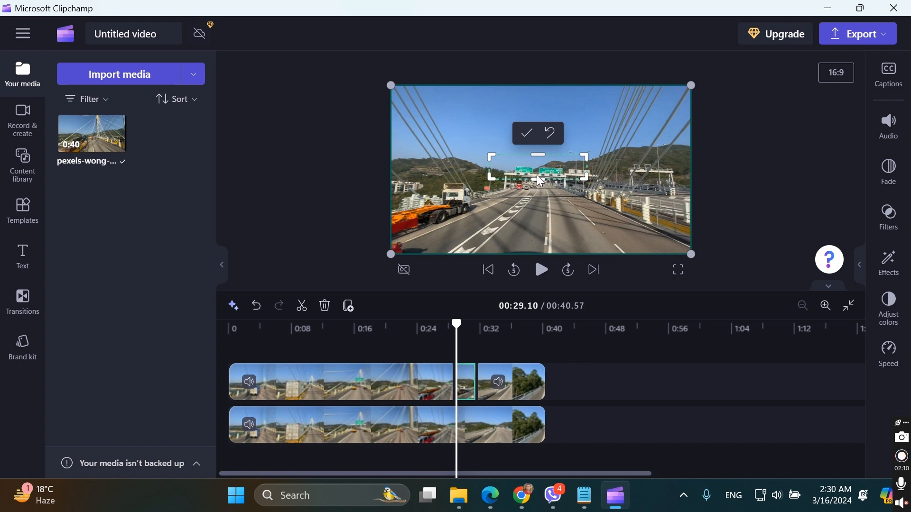
drag(537, 178, 542, 185)
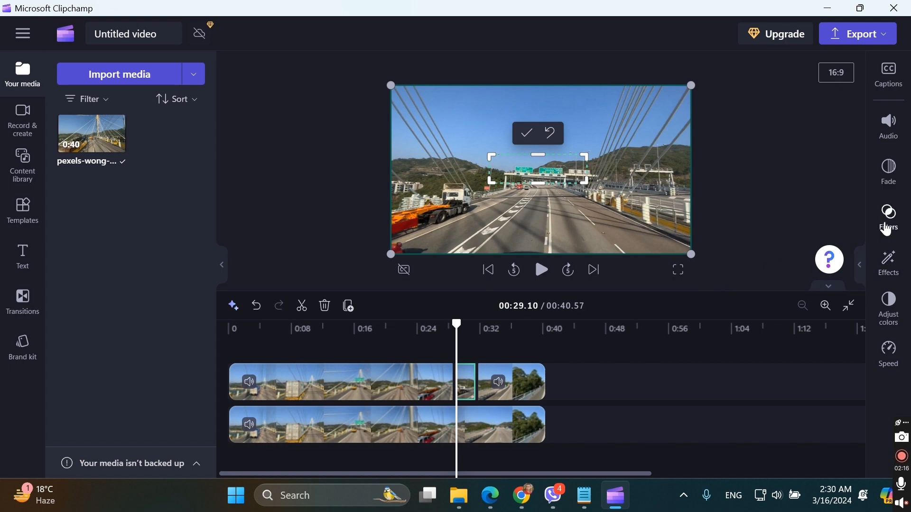
click(886, 229)
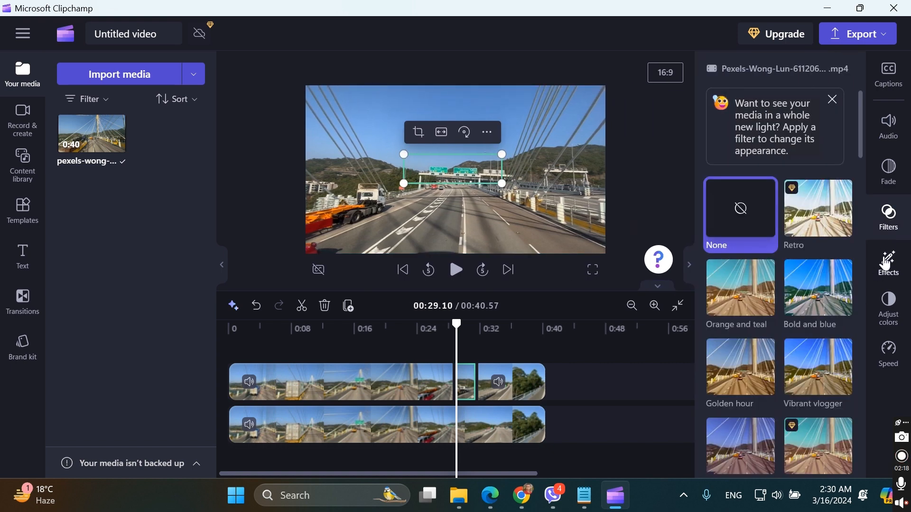
scroll(781, 327, down, 4)
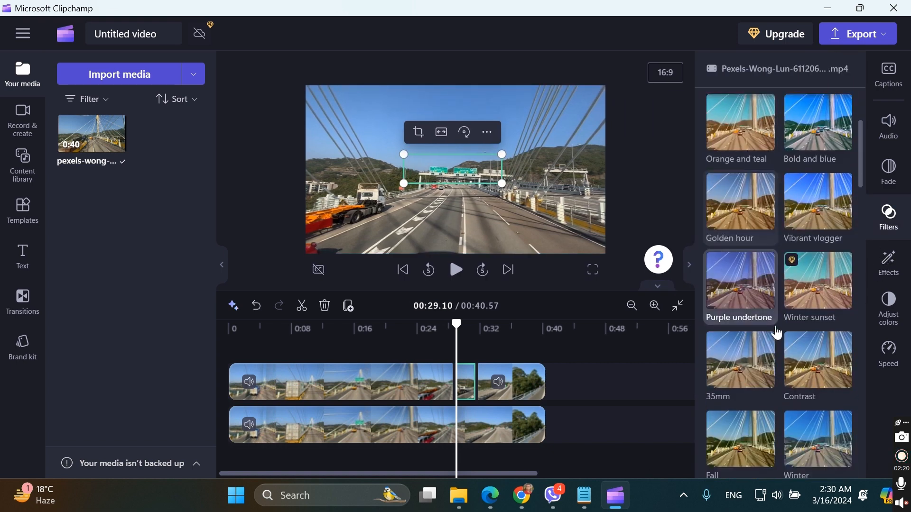
scroll(777, 334, down, 6)
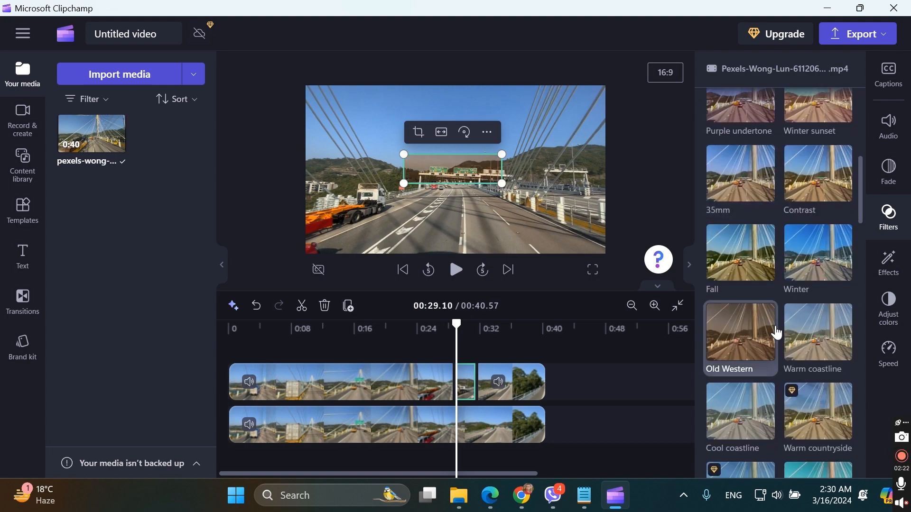
scroll(777, 333, down, 6)
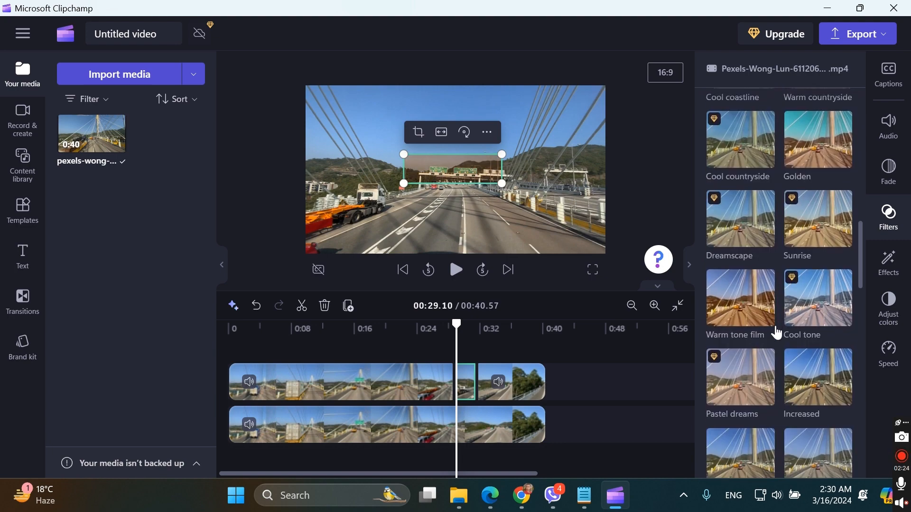
scroll(777, 334, down, 5)
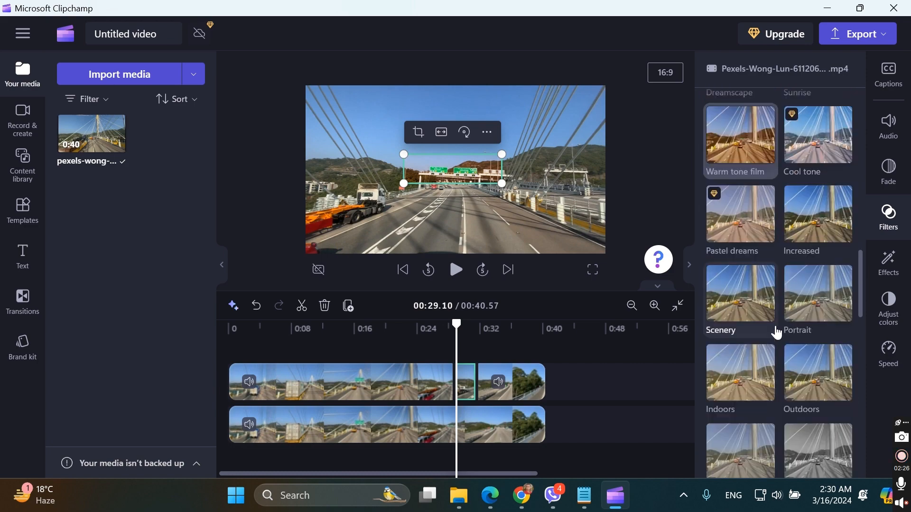
scroll(777, 334, down, 1)
Apply the Blur effect to the cropped segment and reduce its intensity to the minimum
click(889, 260)
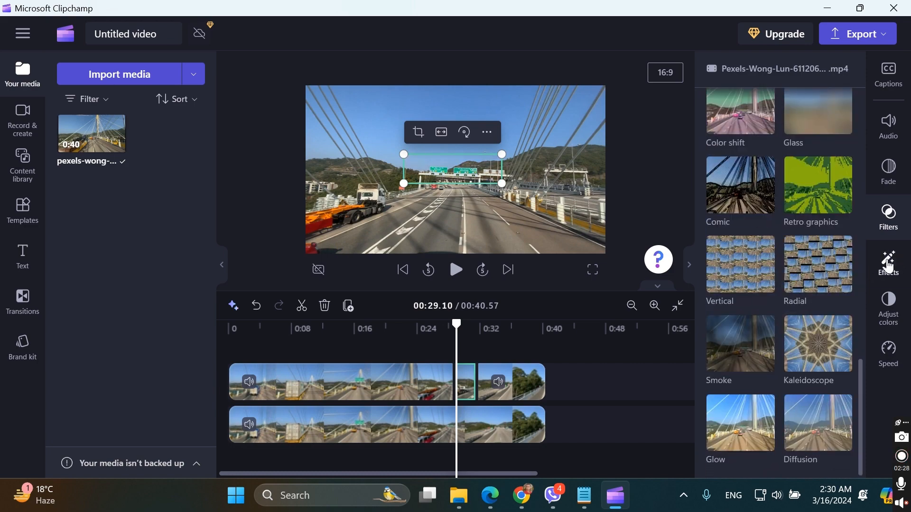
scroll(814, 326, up, 6)
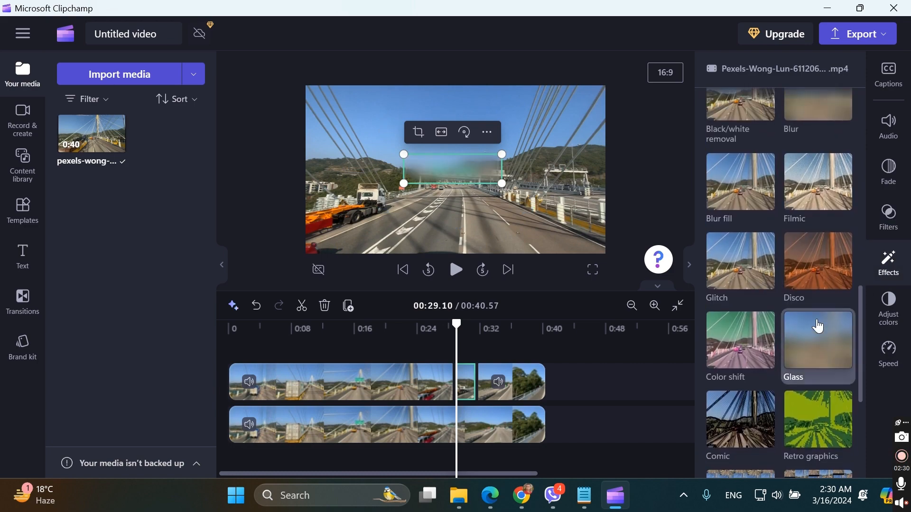
scroll(819, 327, up, 3)
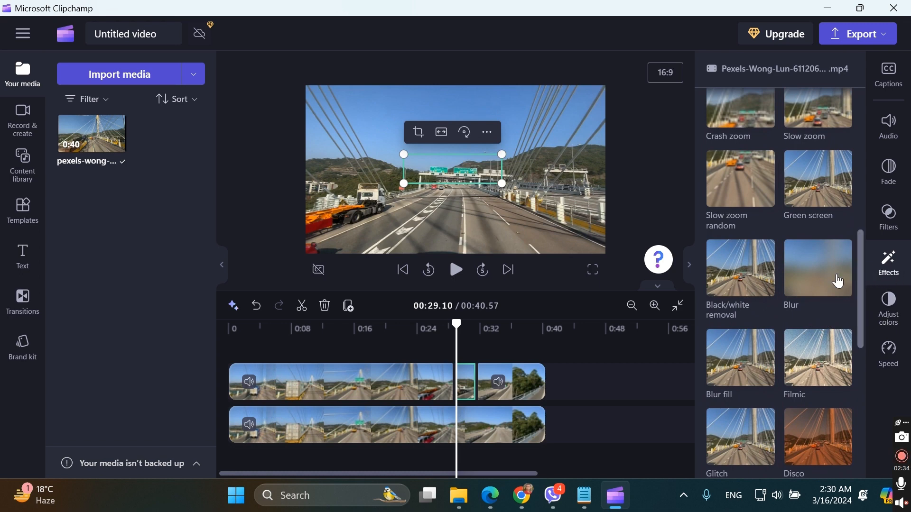
click(824, 286)
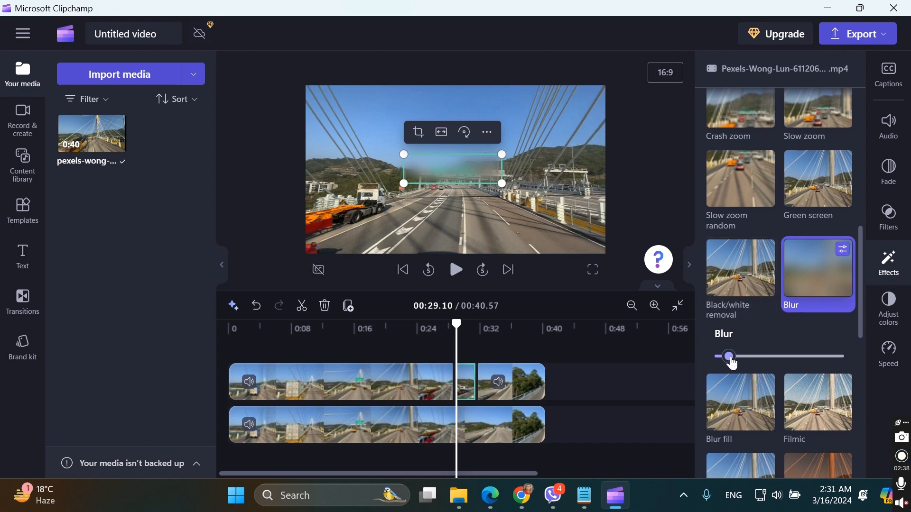
mouse_move(733, 363)
mouse_down()
mouse_move(790, 362)
mouse_move(723, 366)
mouse_up()
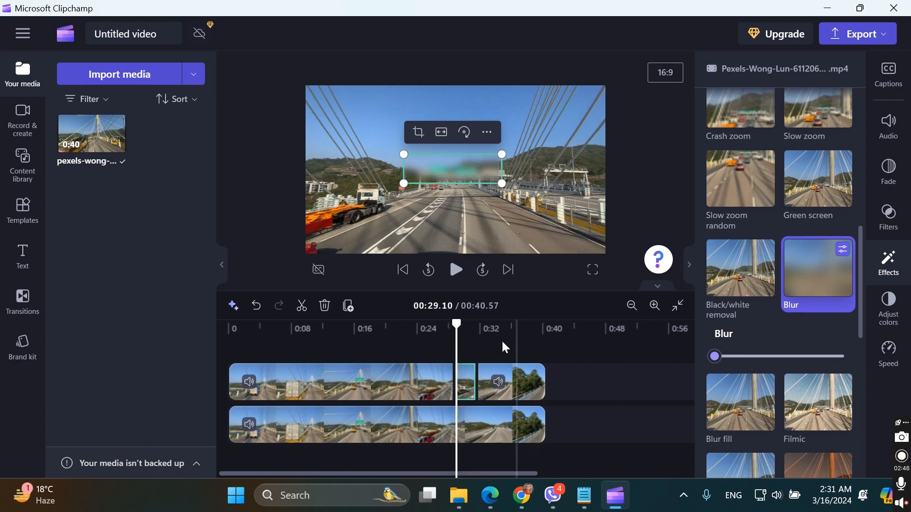
Play back the video twice from just before the blurred segment to check how well the blur covers the signs
mouse_move(458, 325)
mouse_down()
mouse_move(429, 328)
mouse_move(449, 328)
mouse_up()
click(456, 274)
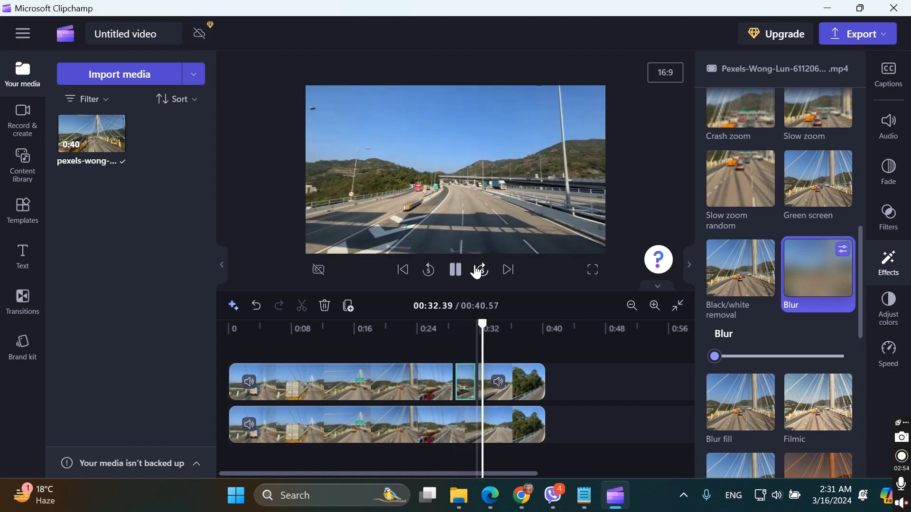
drag(495, 325, 450, 325)
click(459, 272)
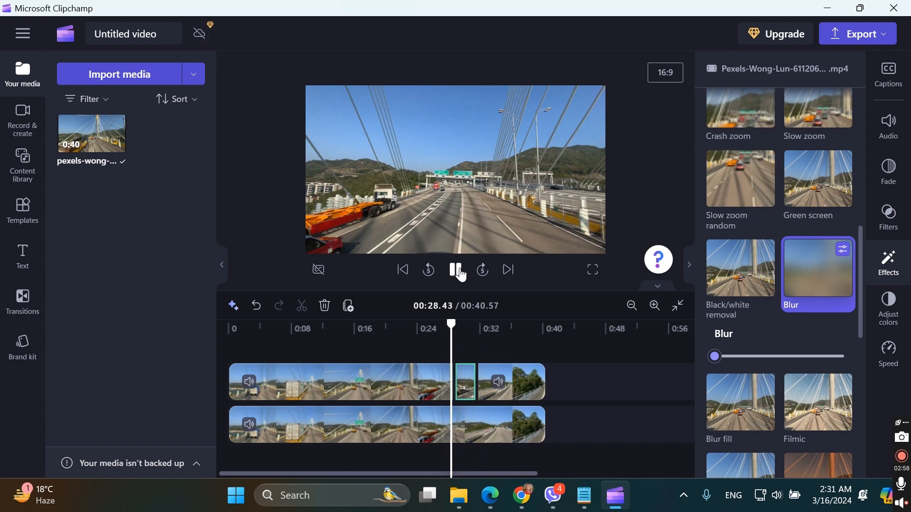
At 00:31.51, shift the blurred patch slightly left in the video frame toward the overhead road sign
click(476, 325)
mouse_move(477, 325)
mouse_down()
mouse_move(457, 325)
mouse_move(475, 325)
mouse_up()
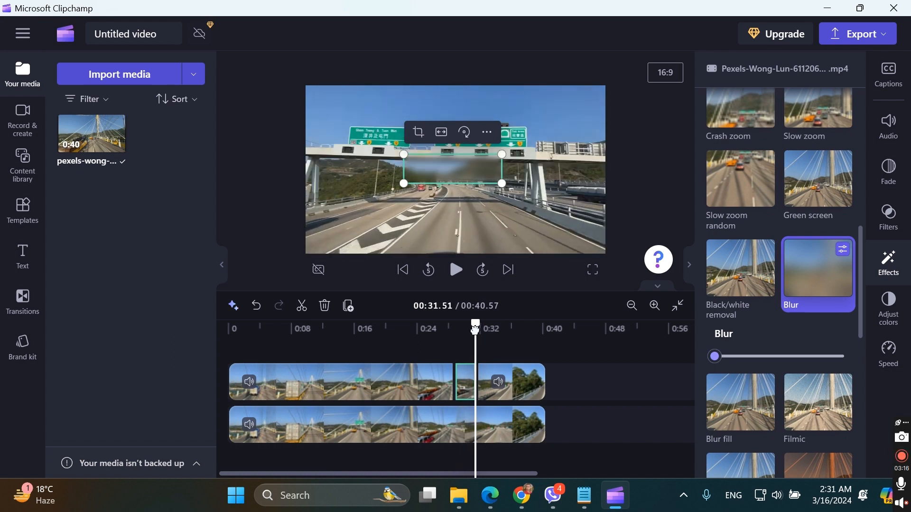
click(384, 180)
mouse_move(440, 172)
mouse_down()
mouse_move(420, 159)
mouse_move(428, 169)
mouse_up()
Split the blurred segment at 00:30.55 and select its second part
drag(478, 328, 468, 324)
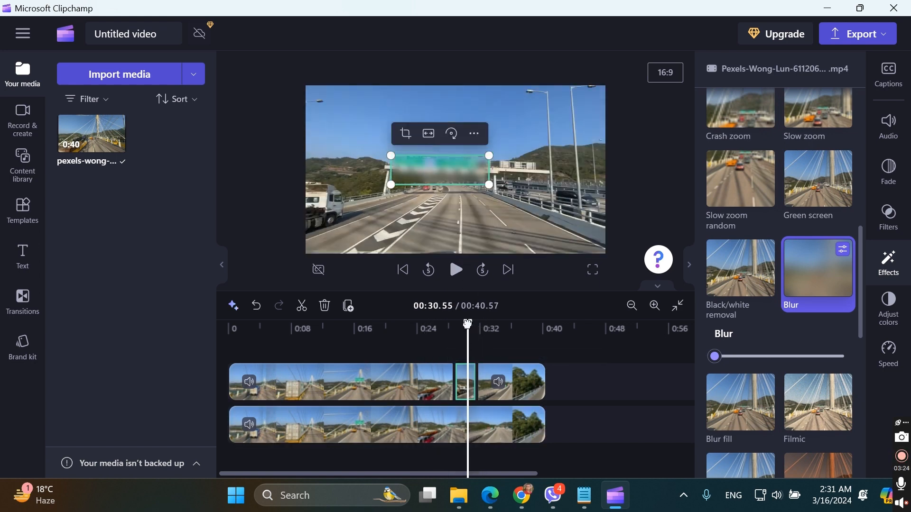
click(302, 305)
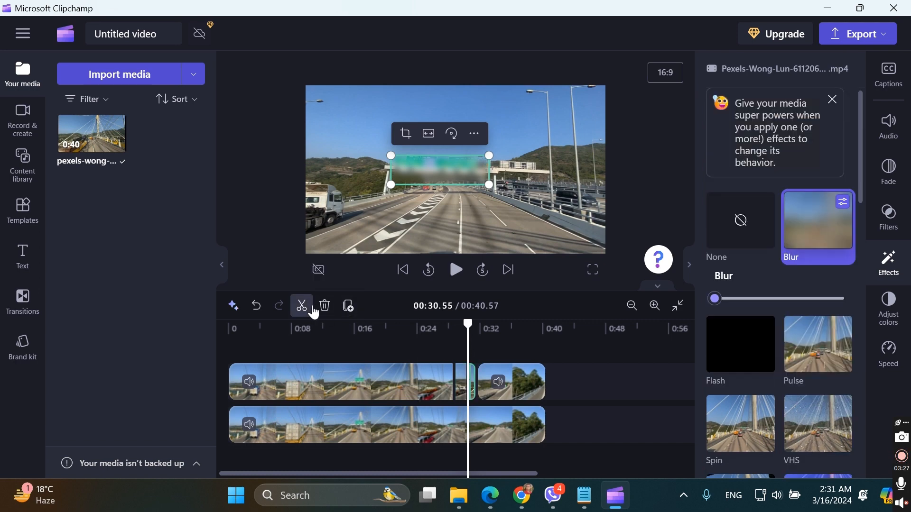
click(464, 389)
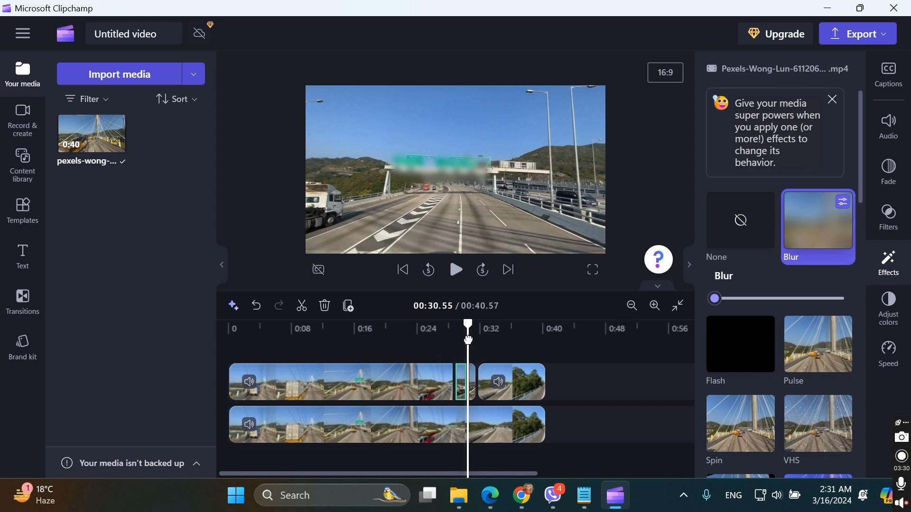
click(473, 382)
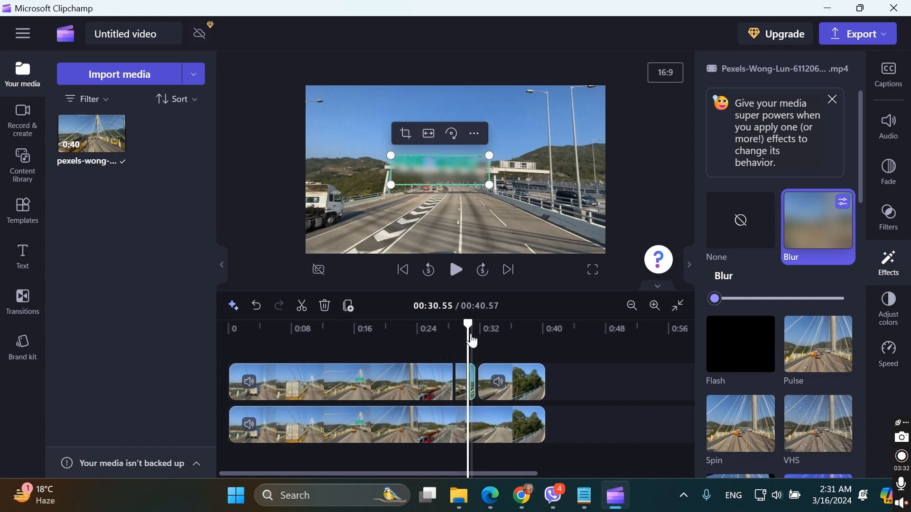
At 00:31.03, move the second part's blurred patch up and left onto the overhead signs and enlarge it to cover them
drag(467, 324, 471, 324)
drag(432, 166, 419, 149)
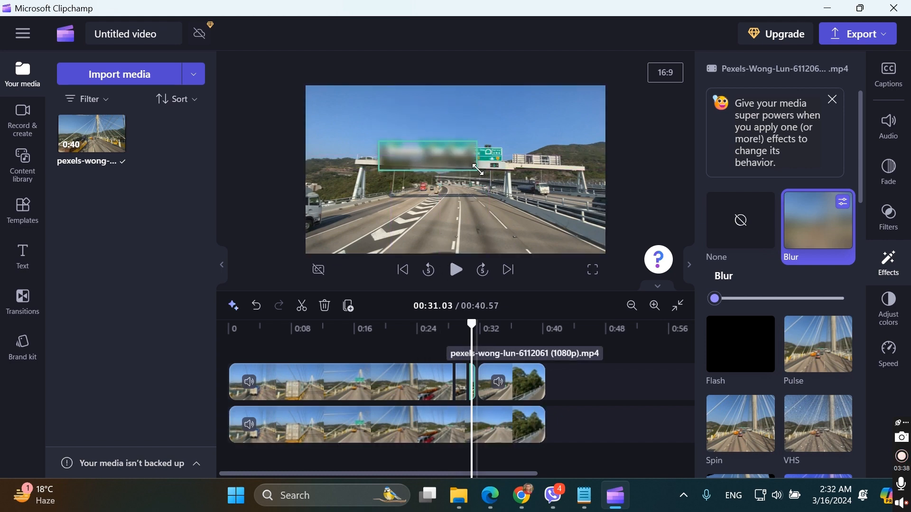
mouse_move(478, 169)
mouse_down()
mouse_move(513, 176)
mouse_move(469, 164)
mouse_up()
Play back the video from 00:27.65 through both blurred parts to check the adjusted sign coverage
drag(471, 324, 449, 324)
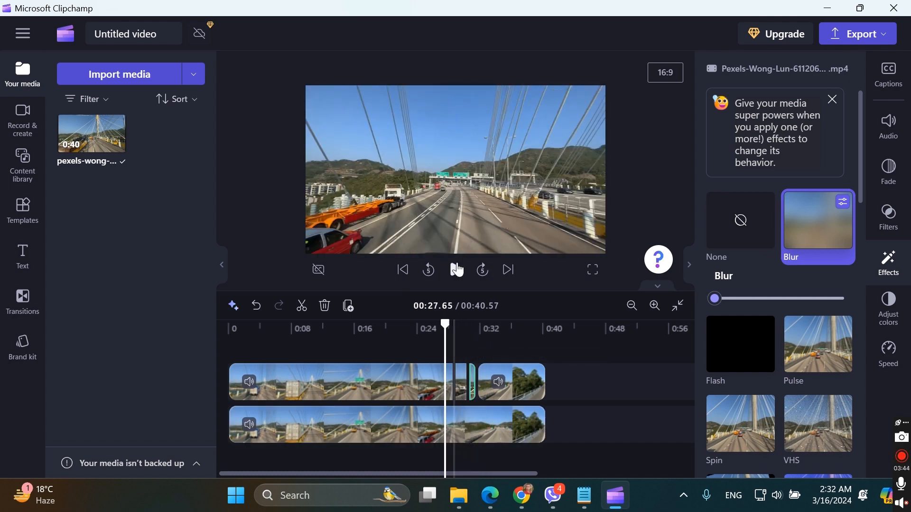
click(457, 270)
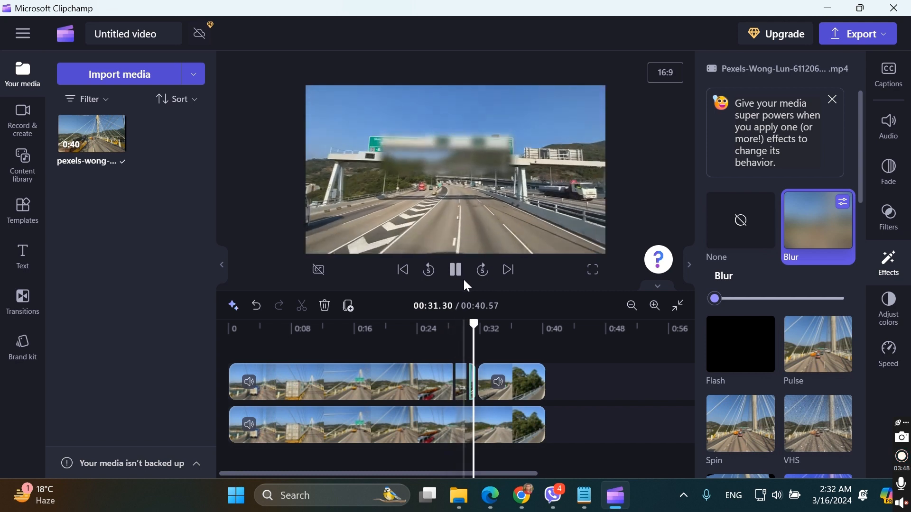
click(457, 278)
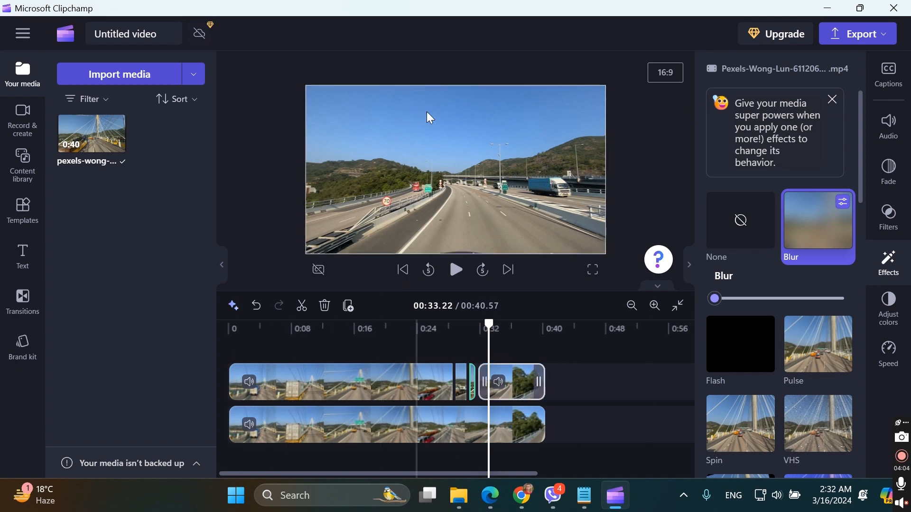
View the video quality options available for export and close them without exporting
click(825, 34)
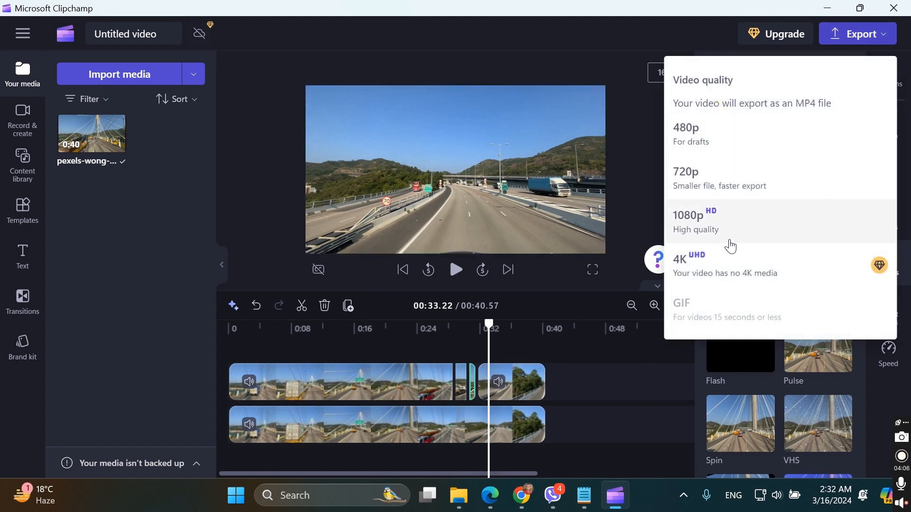
click(275, 71)
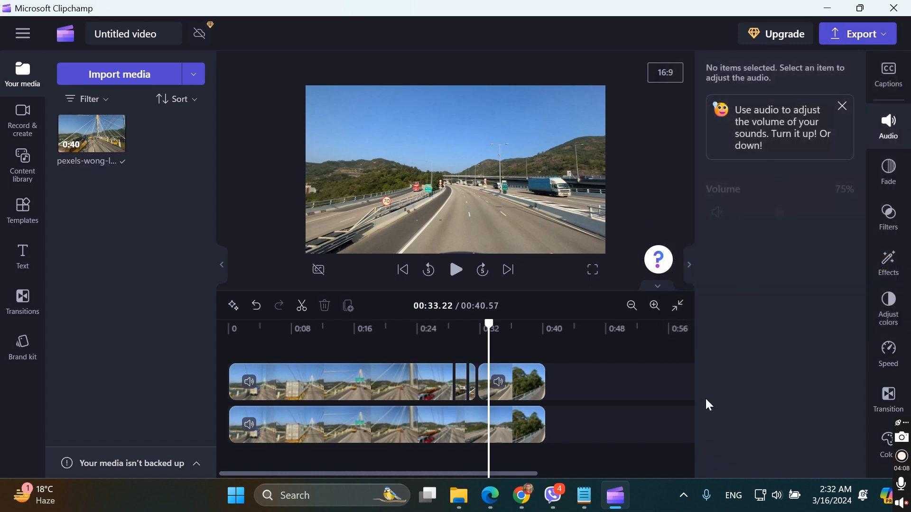